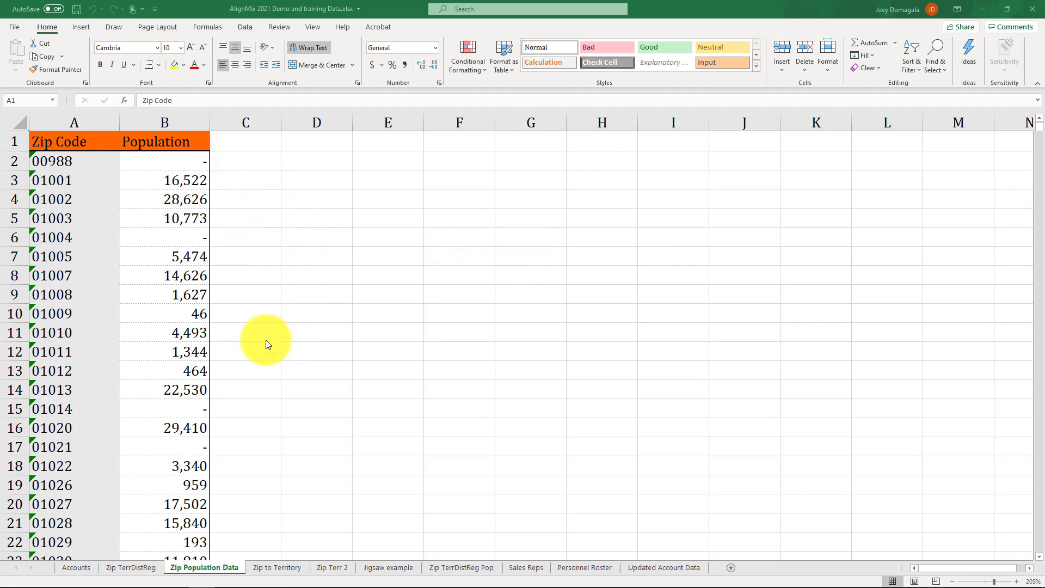
Review the zip code column on the Zip TerrDistReg sheet, which holds the territory, district and region assignments
click(133, 569)
click(679, 335)
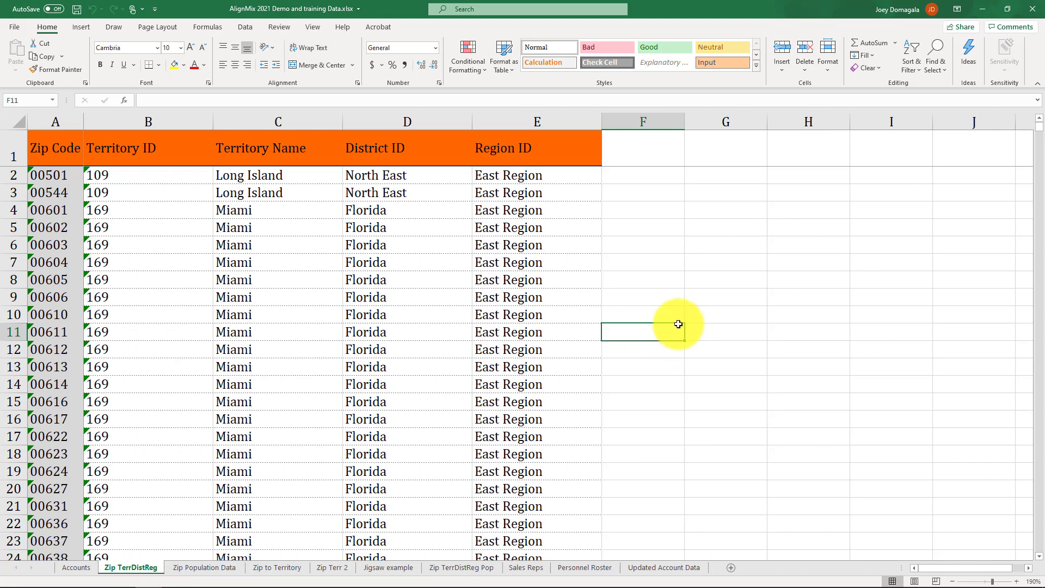
click(64, 123)
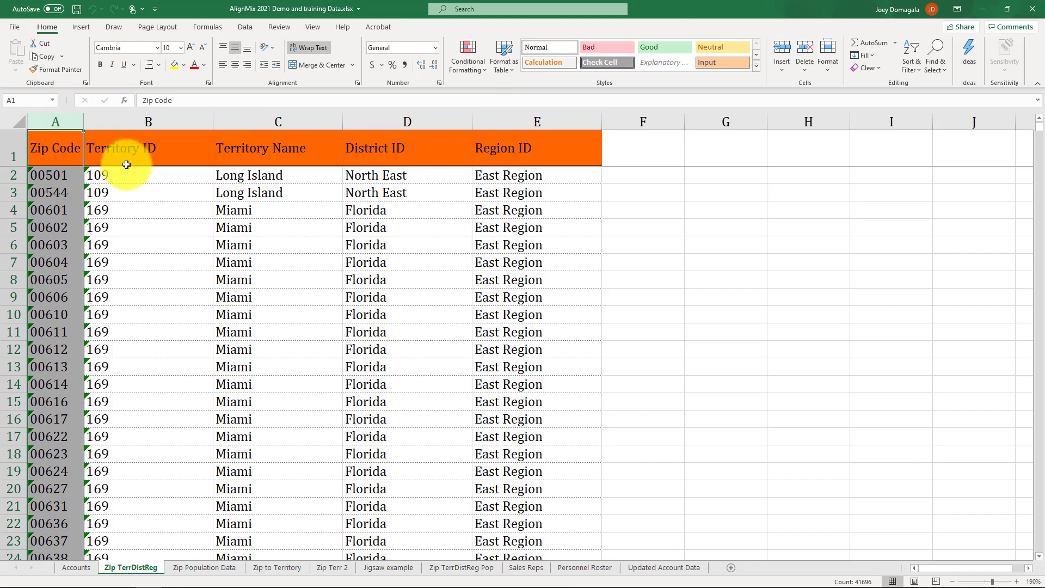
Review the Accounts sheet's ID and Zip Code columns and its numeric Calls, Sales 2019 and Potential Value columns
click(76, 566)
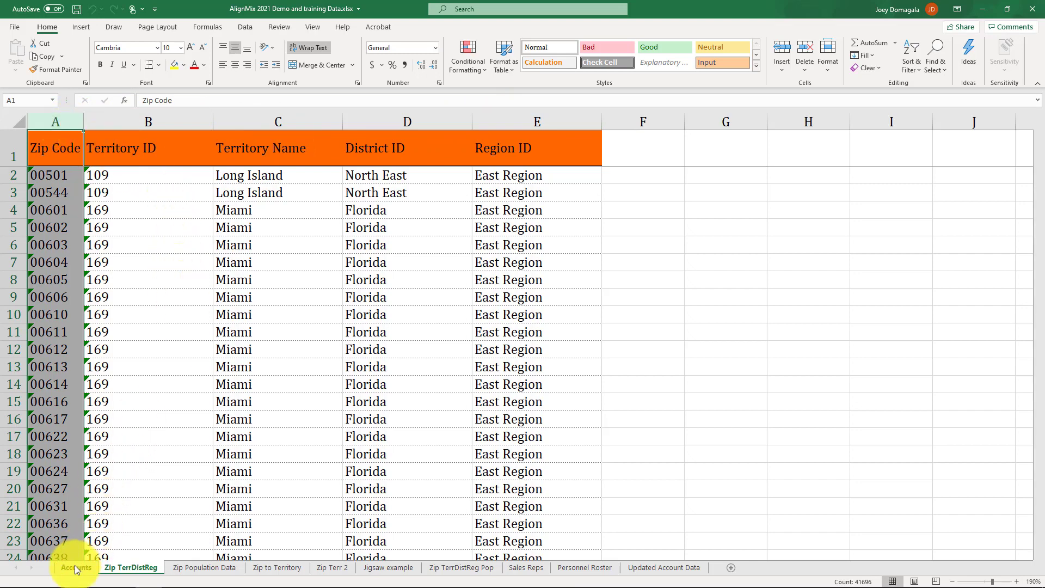
click(914, 568)
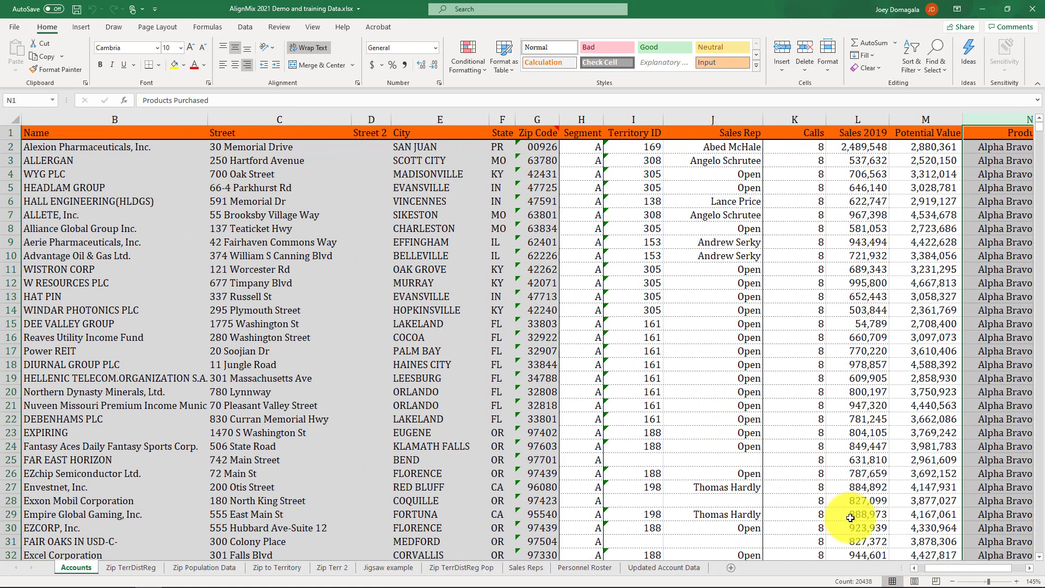
click(913, 568)
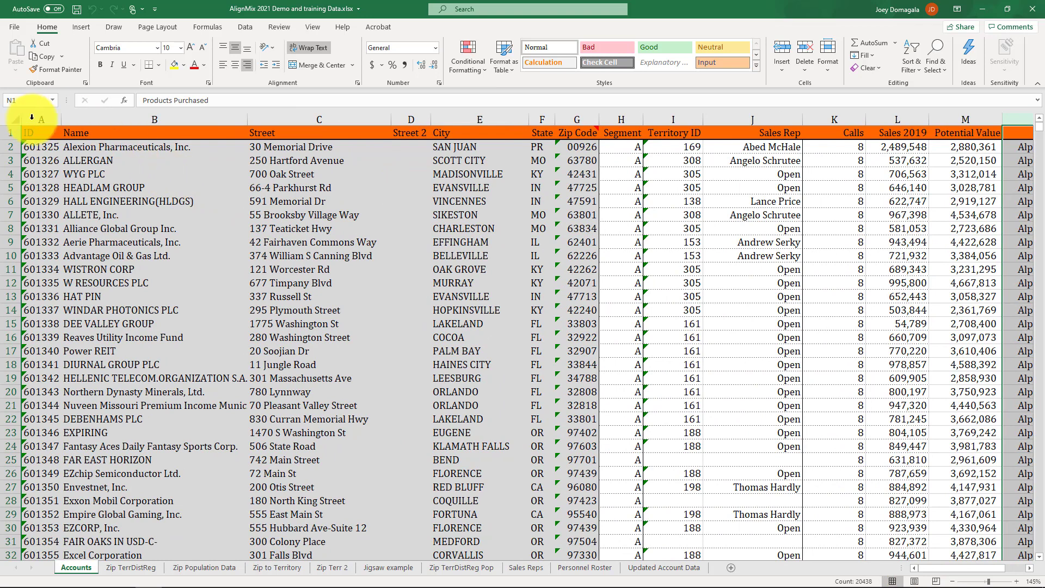
click(34, 118)
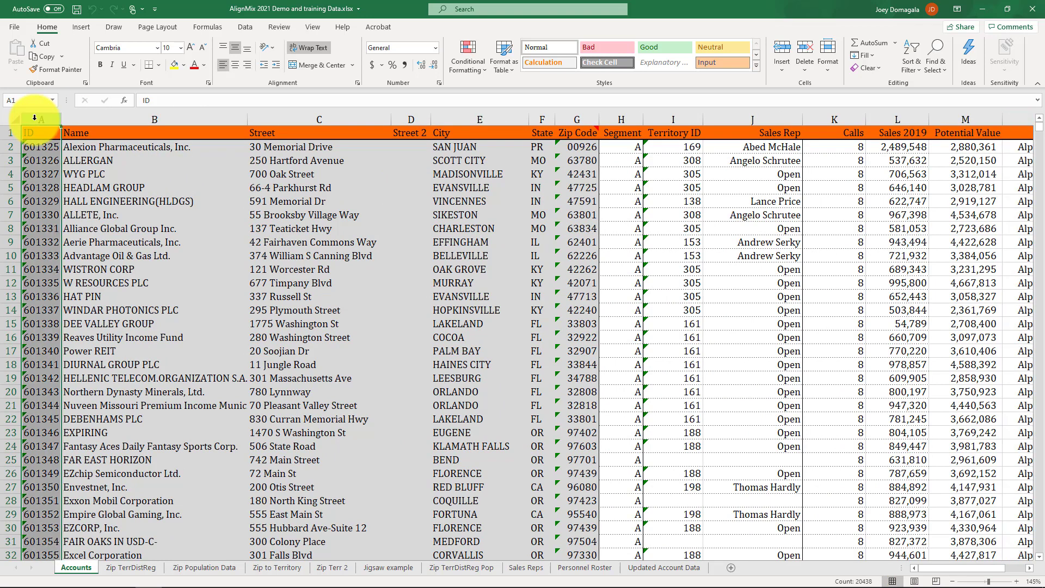
click(587, 118)
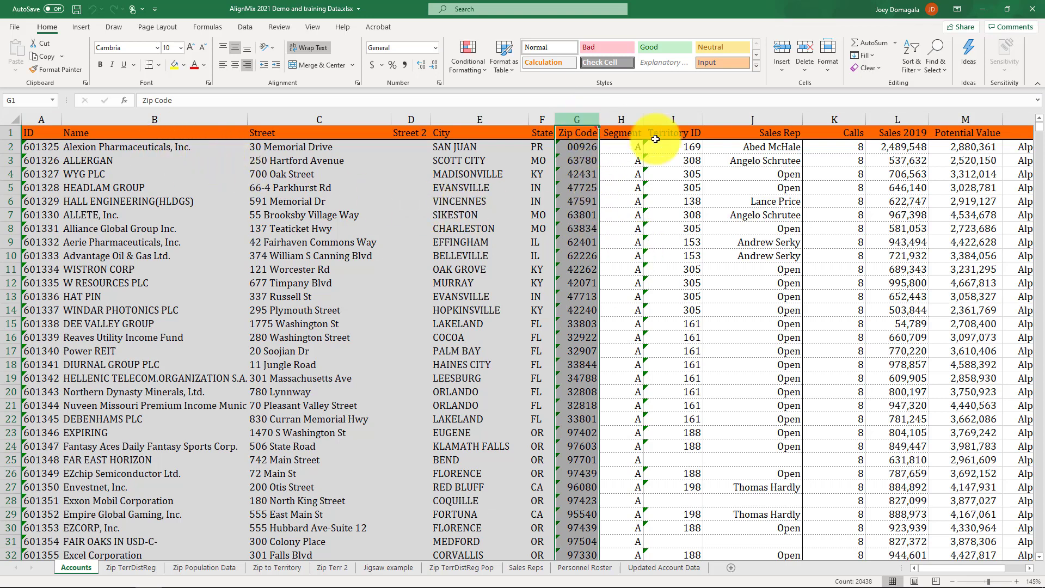
click(961, 118)
drag(961, 118, 806, 112)
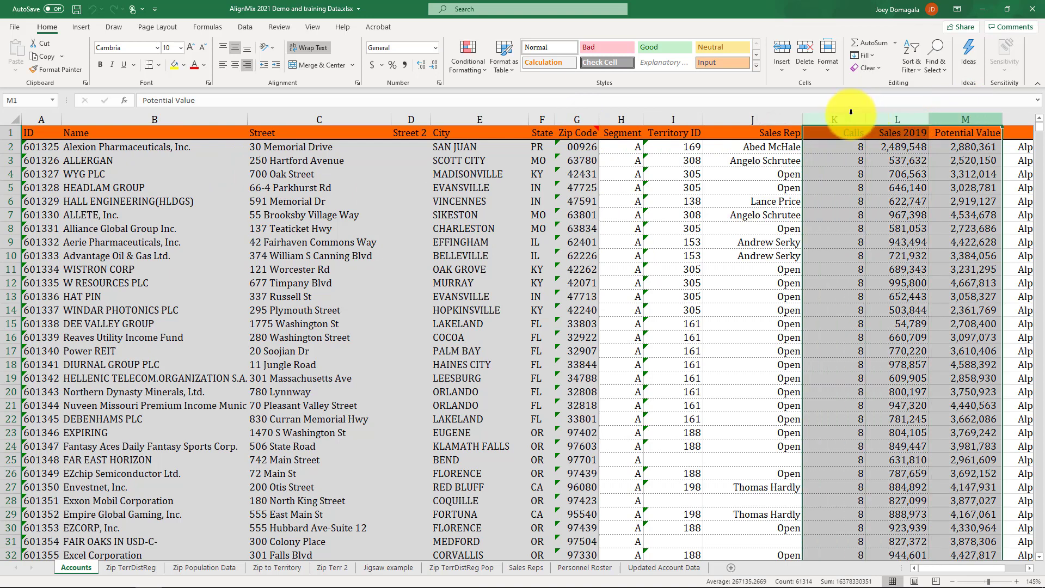
click(42, 119)
click(84, 122)
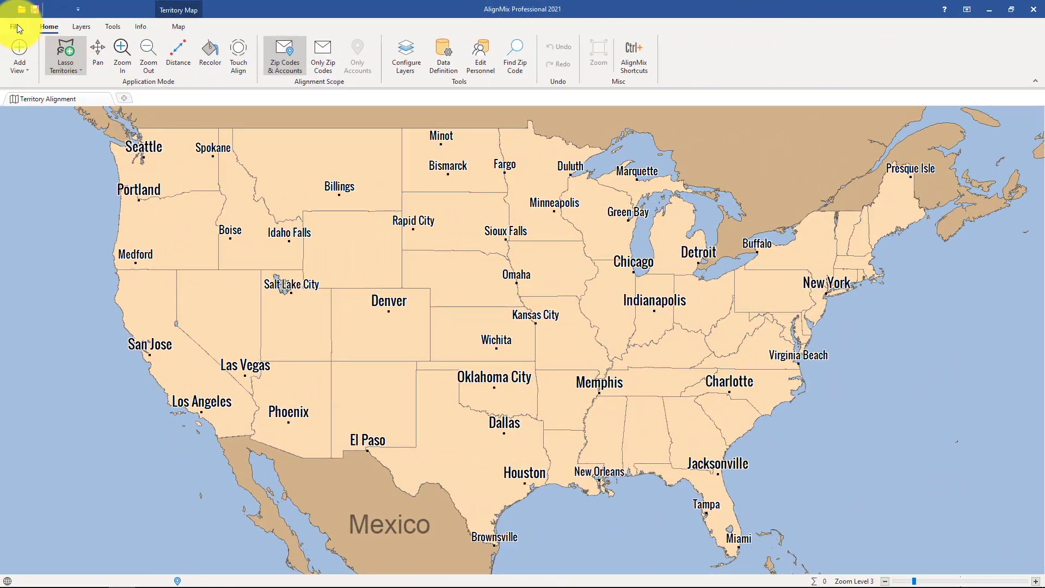
Switch to AlignMix and open AlignMix 2021 Demo and training Data.xlsx as the file for importing your own data
click(17, 26)
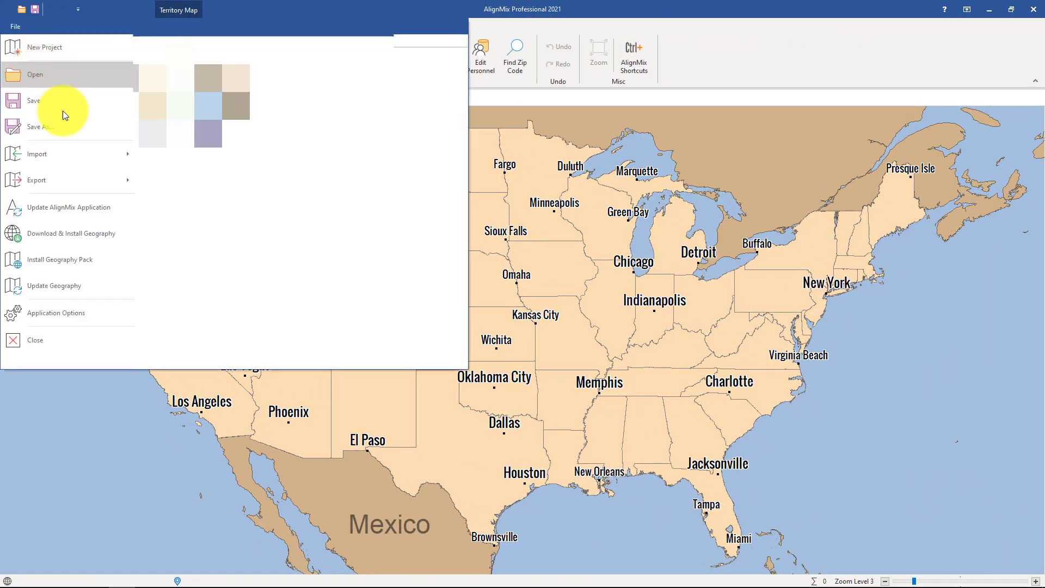
mouse_move(60, 154)
click(166, 68)
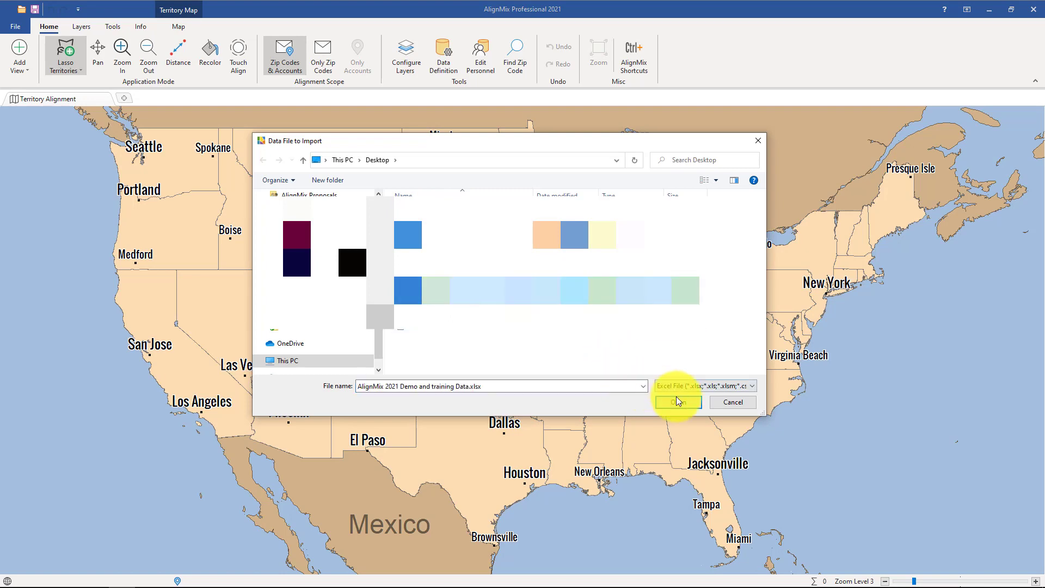
click(678, 402)
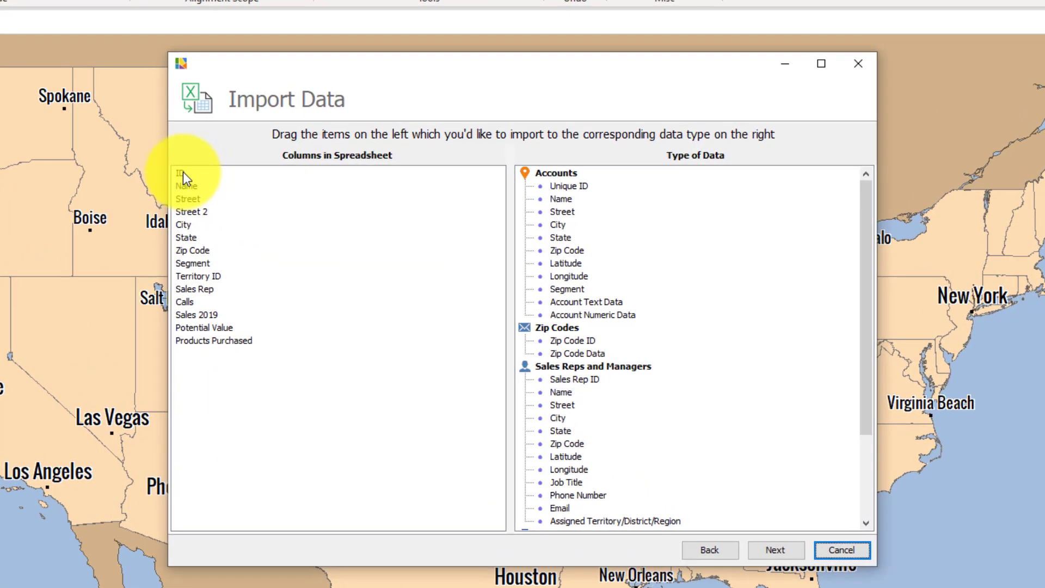
Map the ID, Name, Street and Zip Code columns to the Accounts fields Unique ID, Name, Street and Zip Code
drag(183, 172, 568, 185)
drag(185, 174, 558, 199)
drag(192, 173, 561, 212)
drag(218, 212, 557, 263)
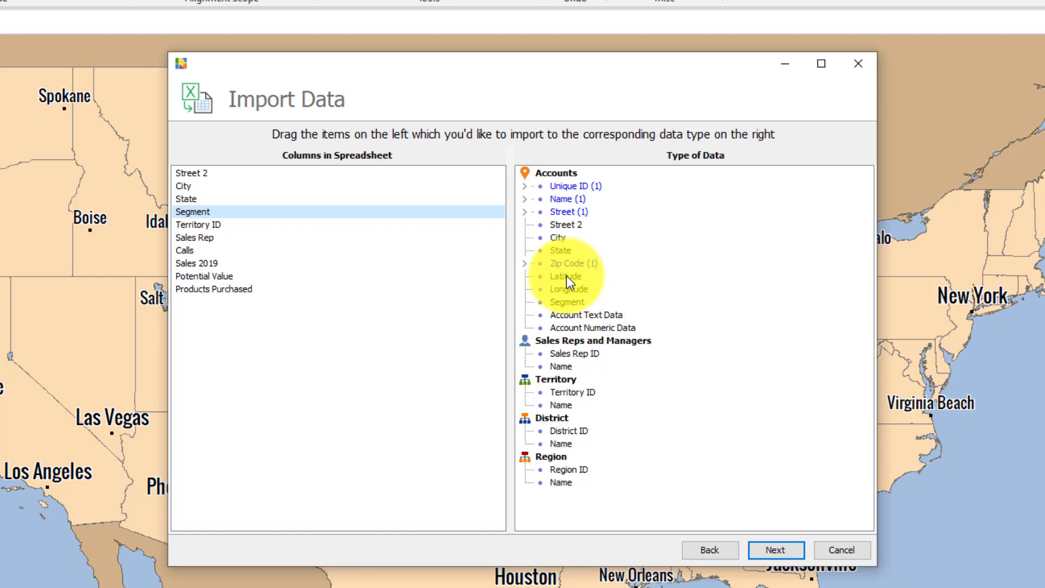
Map Segment, Territory ID and Sales Rep to Segment, Territory ID and Sales Rep ID, and Calls, Sales 2019 and Potential Value to Account Numeric Data
drag(197, 212, 583, 393)
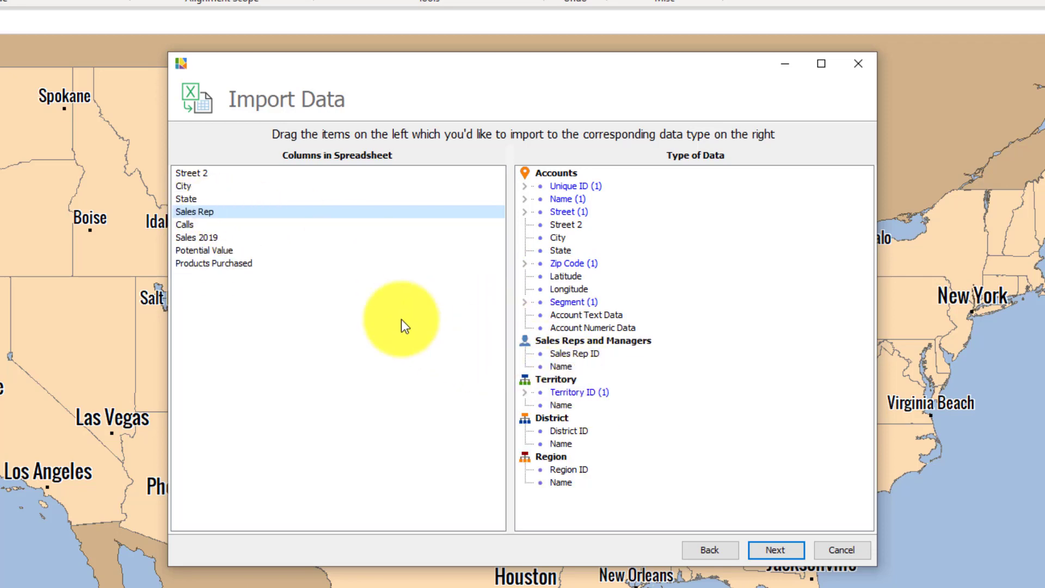
drag(211, 213, 579, 354)
drag(189, 217, 571, 326)
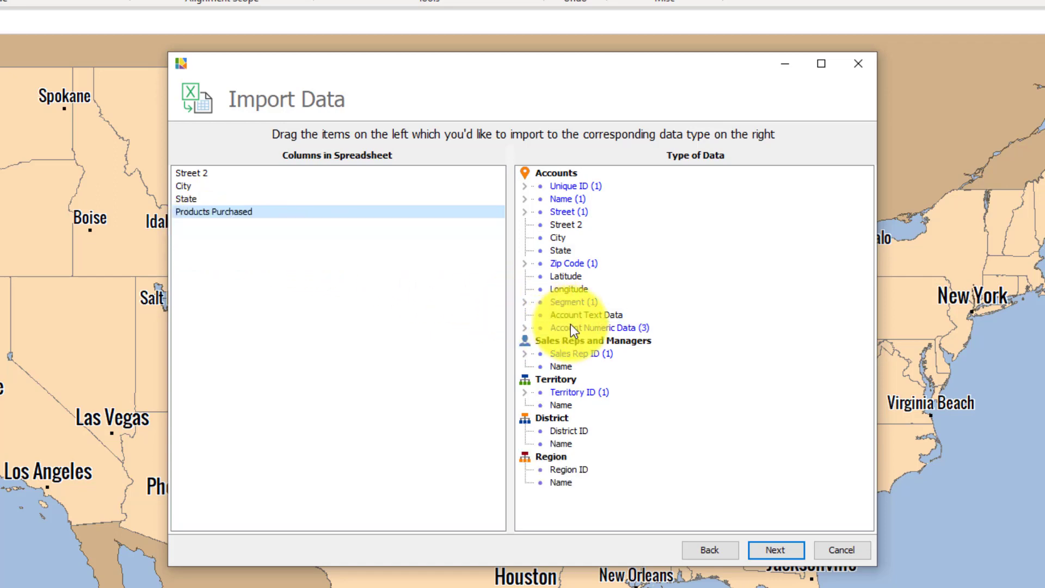
Accept the column mapping and import summary, and finish importing the account data
click(785, 551)
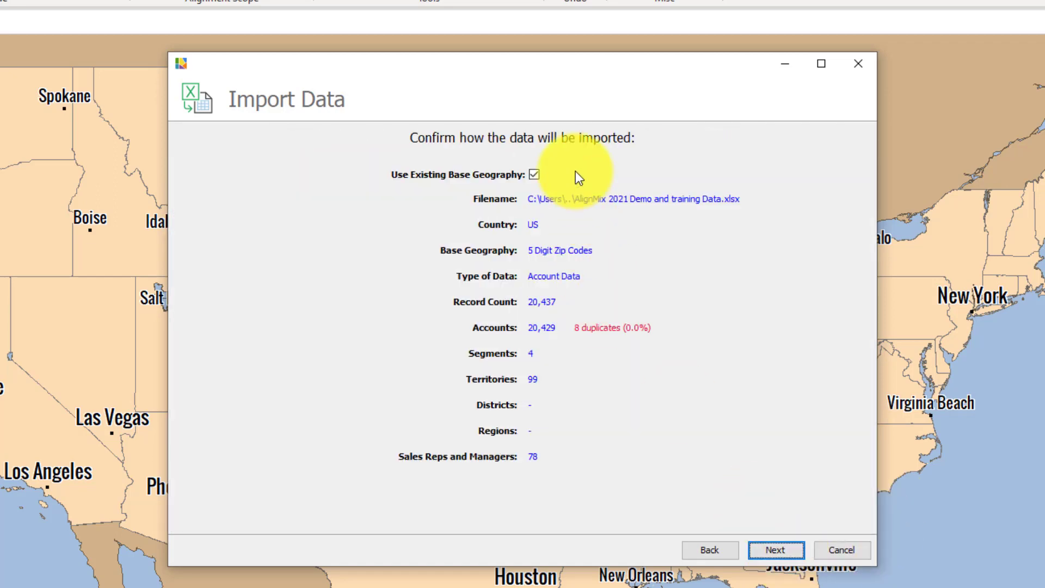
click(784, 551)
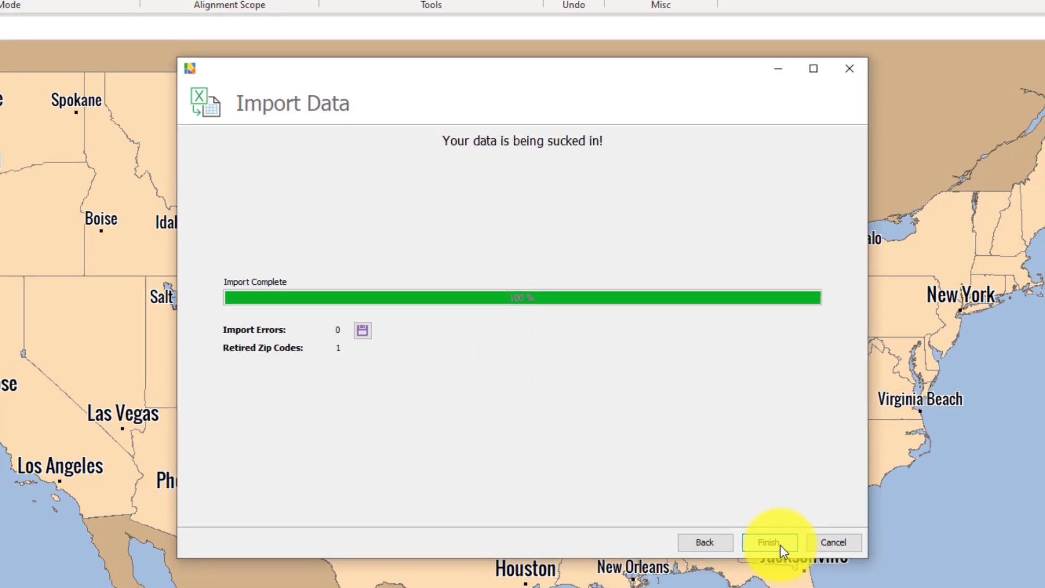
click(784, 549)
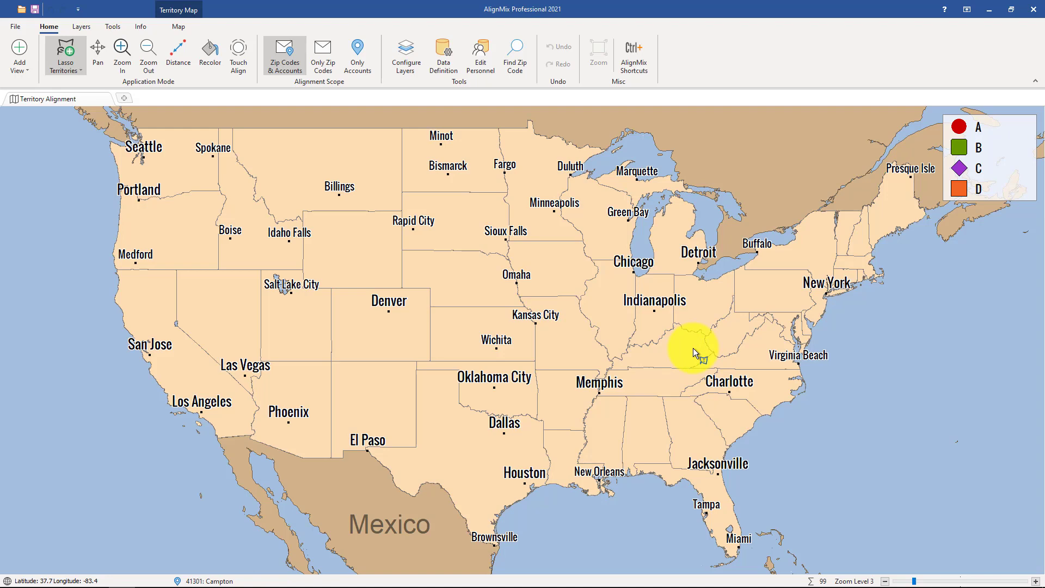
Lasso the zip codes around Saint Louis in Lasso Zip Codes mode, review the Map Query summary, and close it
scroll(641, 311, up, 2)
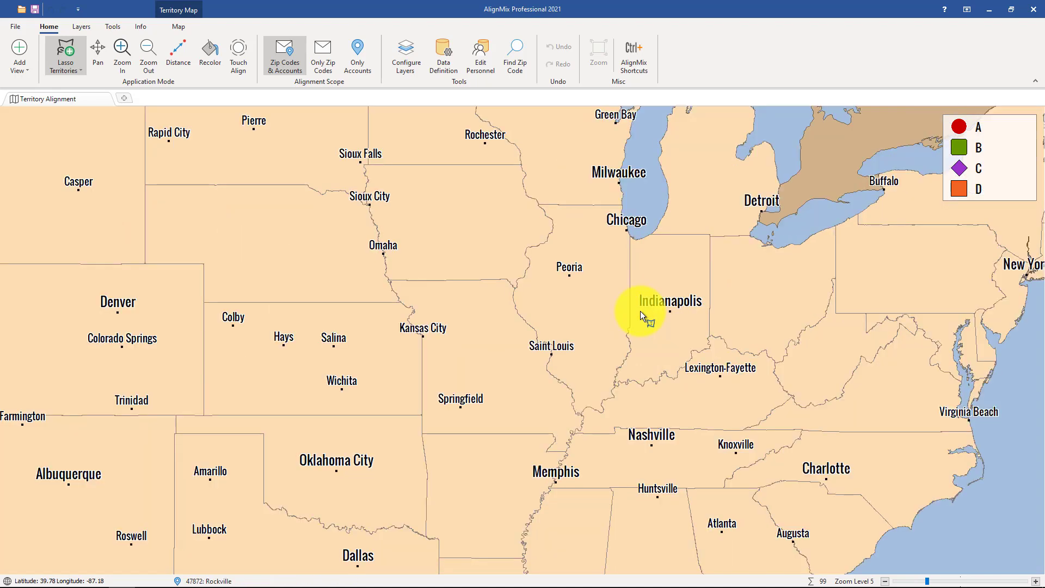
scroll(640, 311, up, 2)
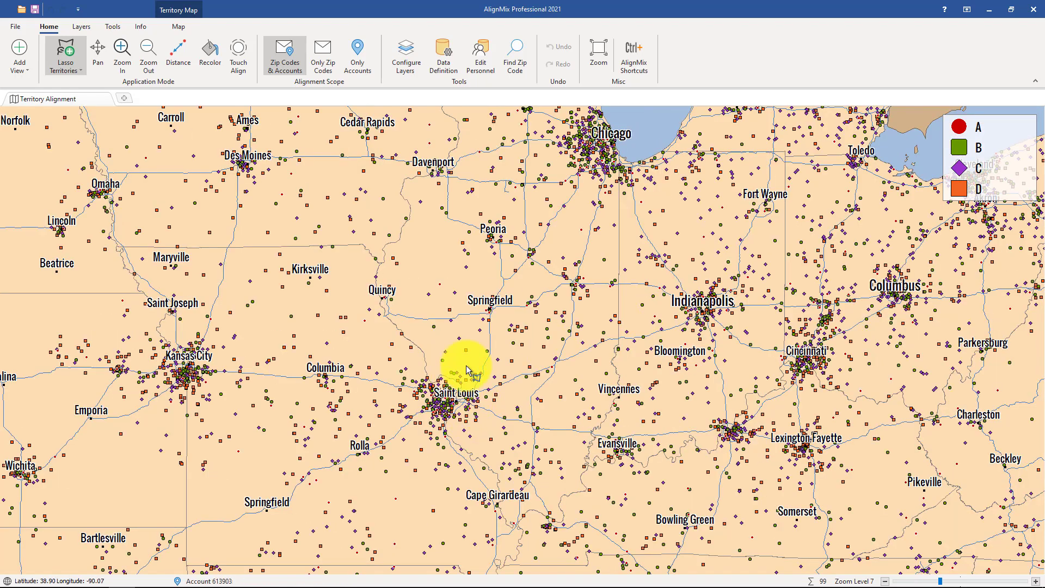
click(66, 68)
click(76, 102)
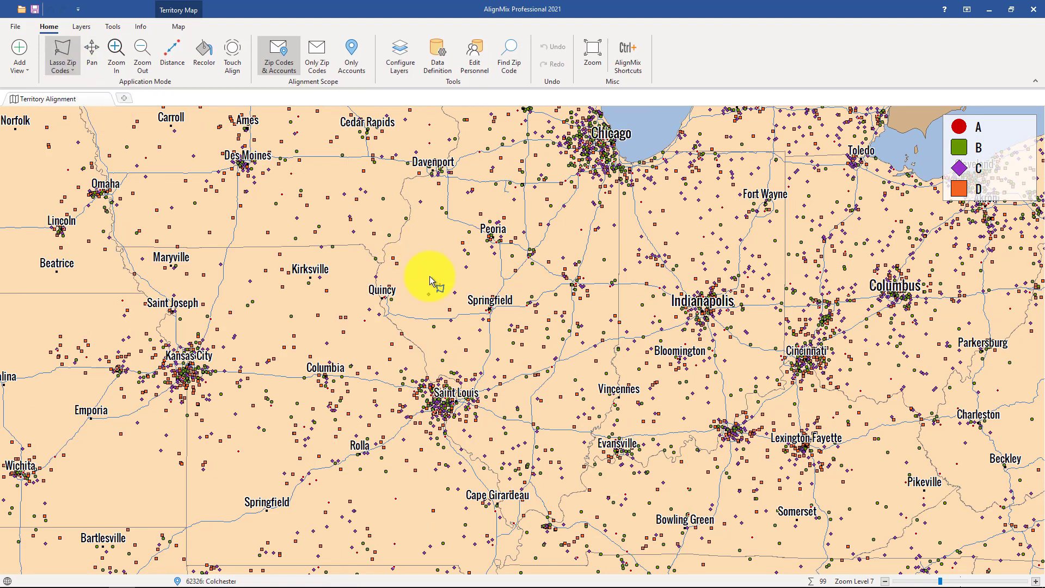
mouse_move(438, 290)
mouse_down()
mouse_move(416, 443)
mouse_move(542, 404)
mouse_move(534, 402)
mouse_up()
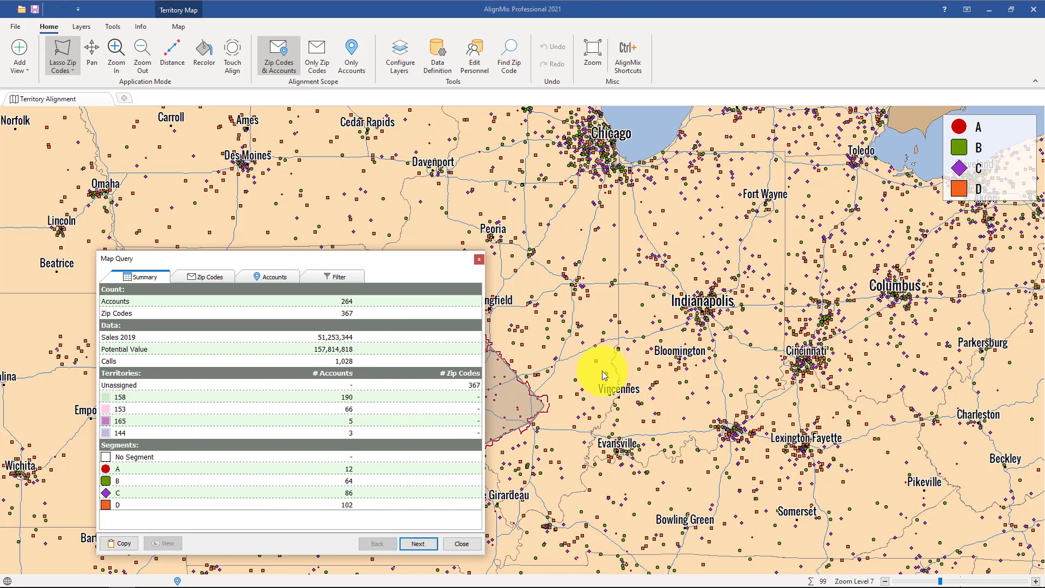
click(461, 544)
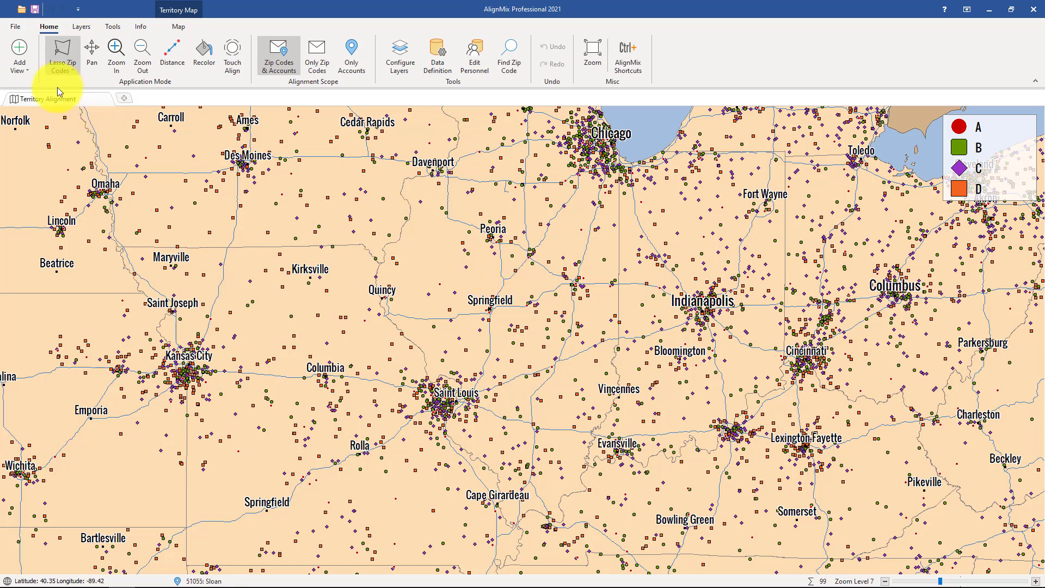
Start another data import from the same training workbook, using its Zip TerrDistReg worksheet
click(15, 27)
click(96, 155)
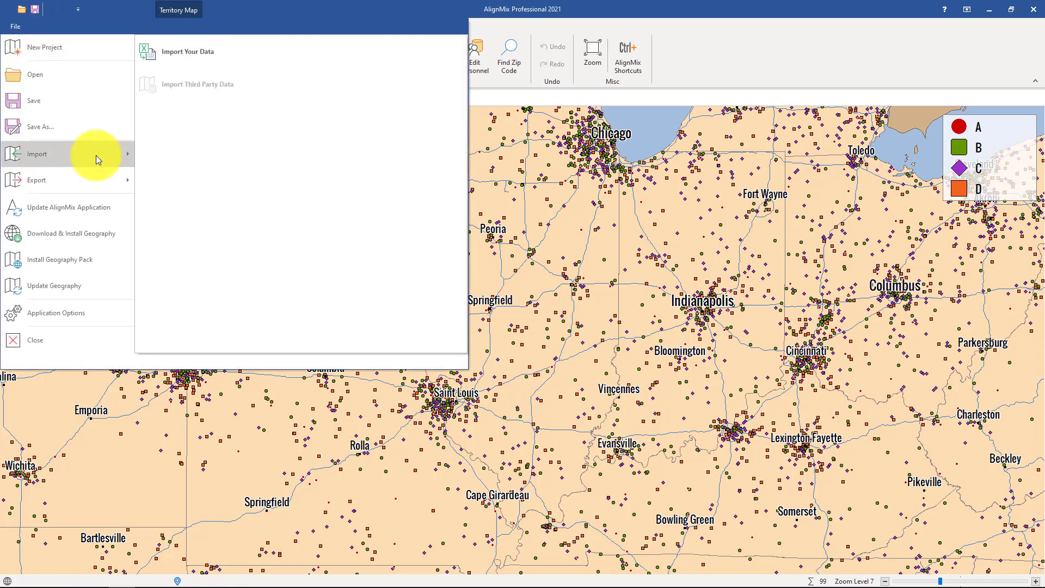
click(168, 62)
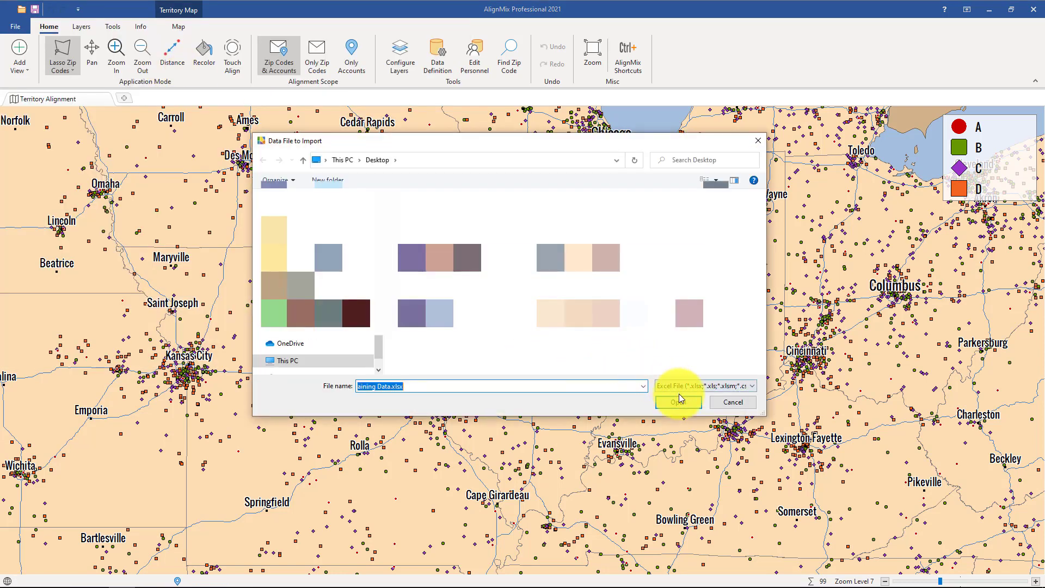
click(678, 403)
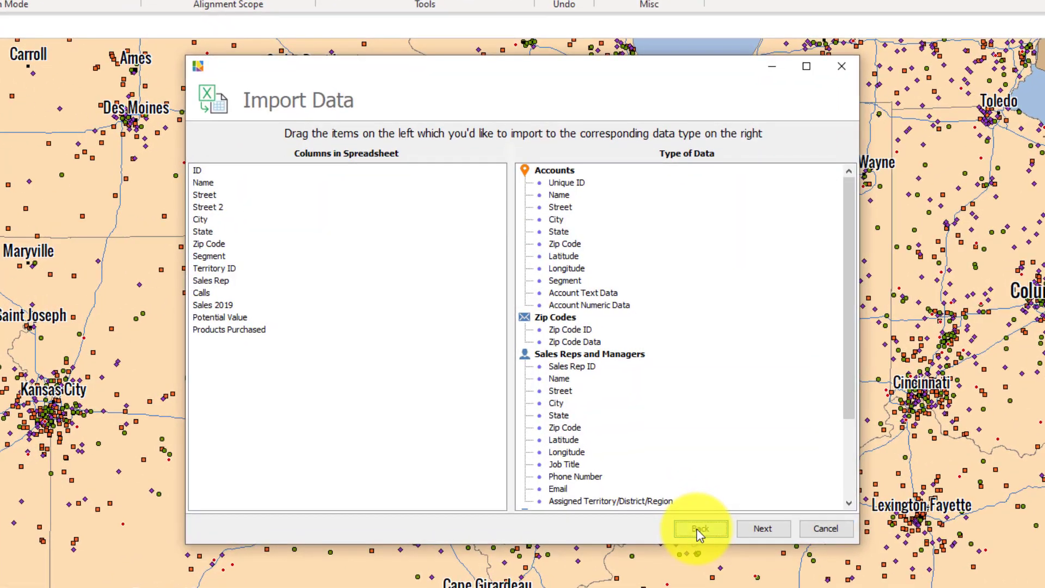
click(699, 529)
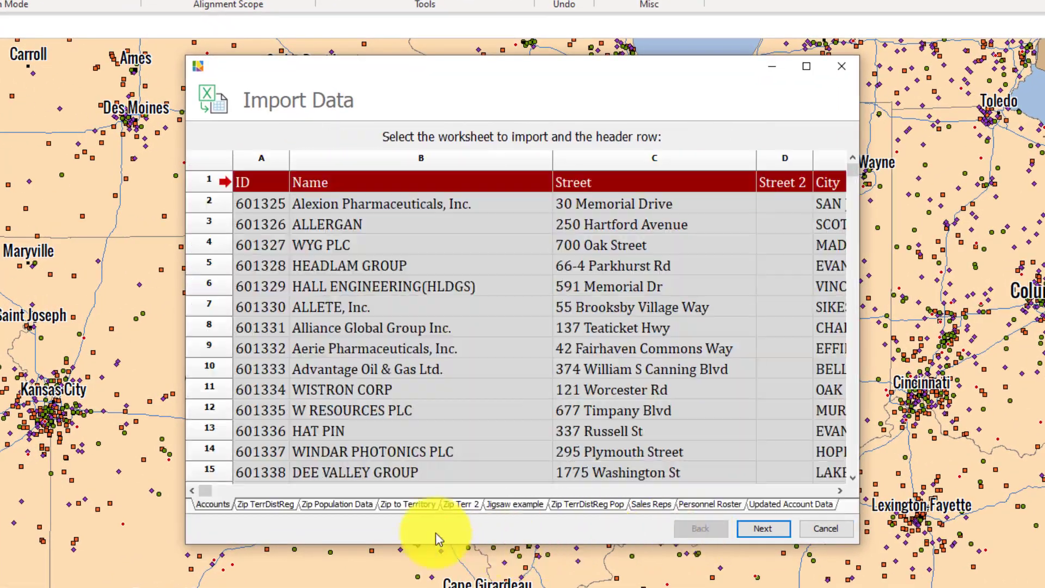
click(267, 505)
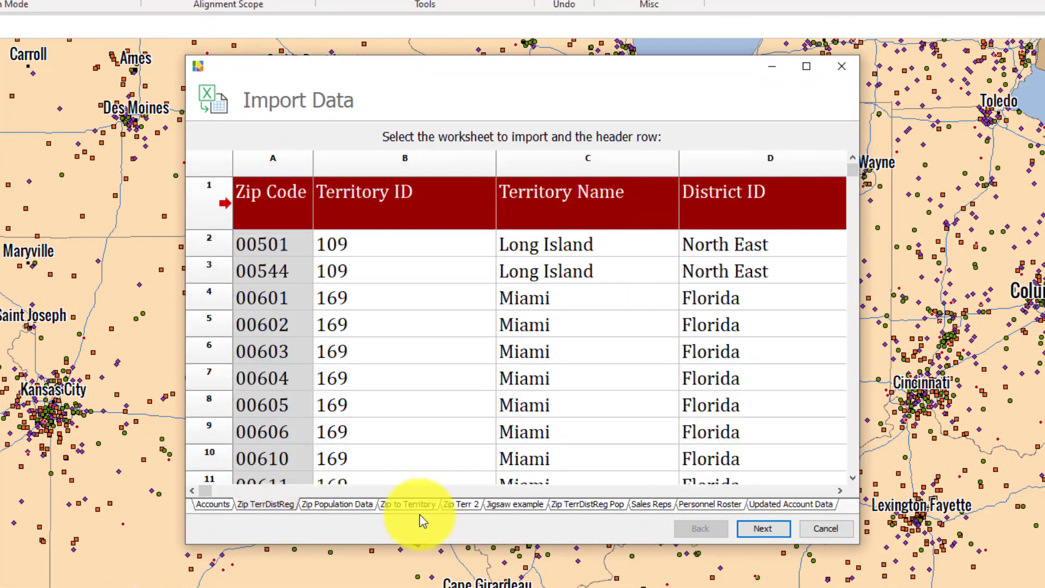
click(747, 532)
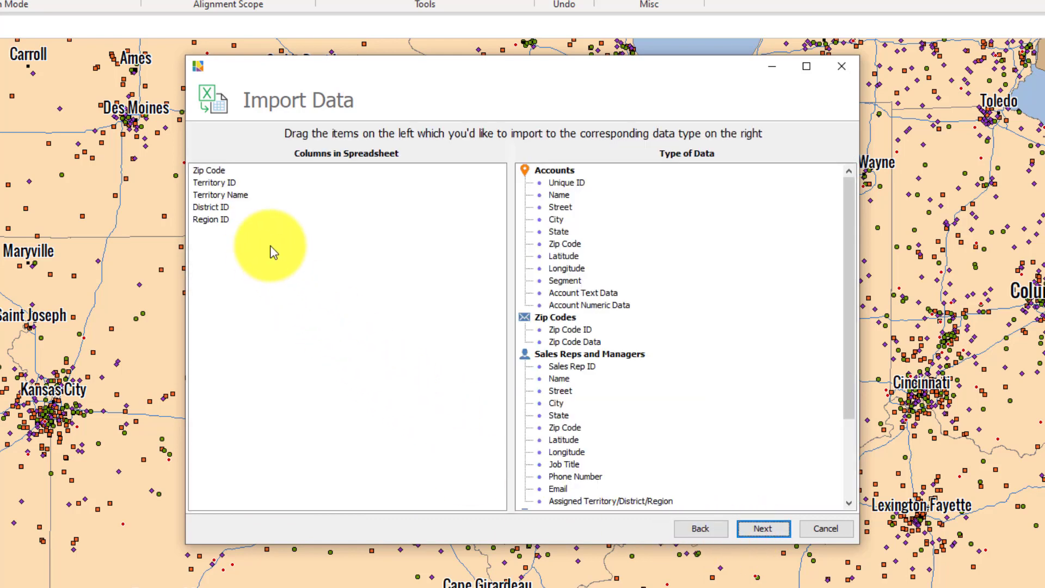
Map Zip Code, Territory ID, Territory Name, District ID and Region ID to their zip code, territory, district and region fields, and finish the import
drag(210, 175, 564, 333)
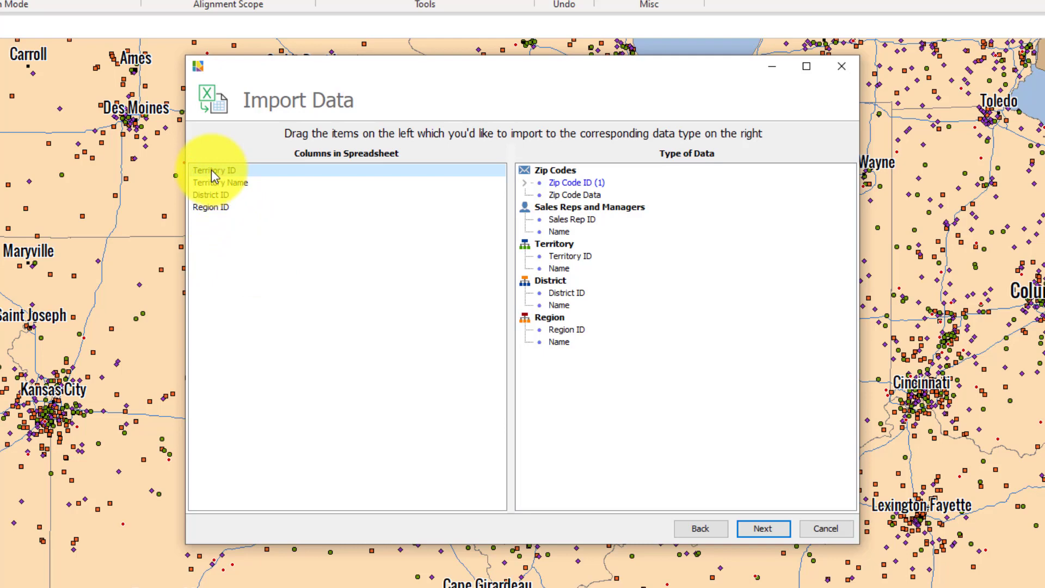
drag(212, 176, 571, 255)
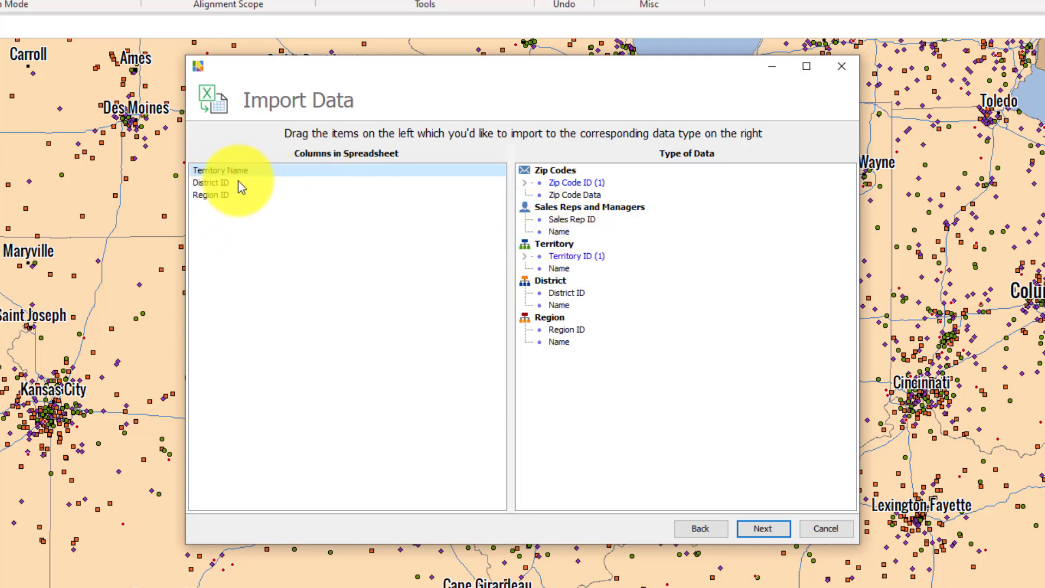
drag(234, 171, 560, 269)
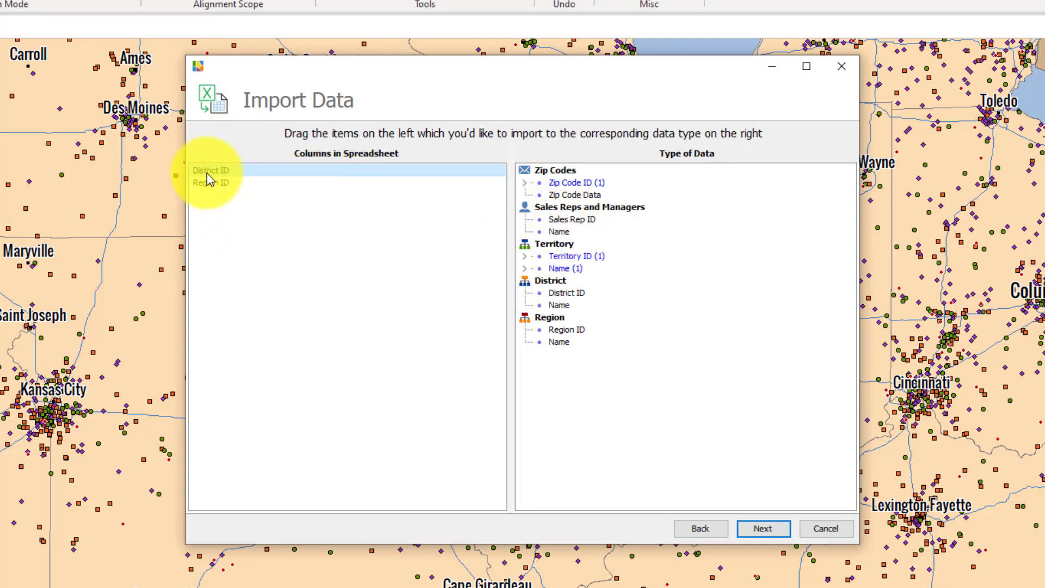
drag(209, 178, 564, 294)
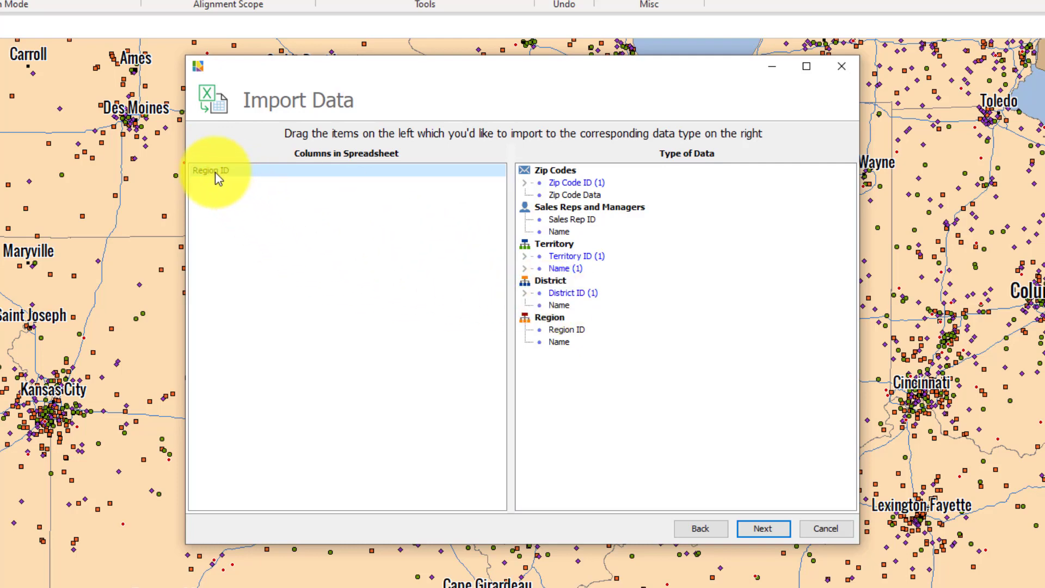
drag(218, 178, 568, 332)
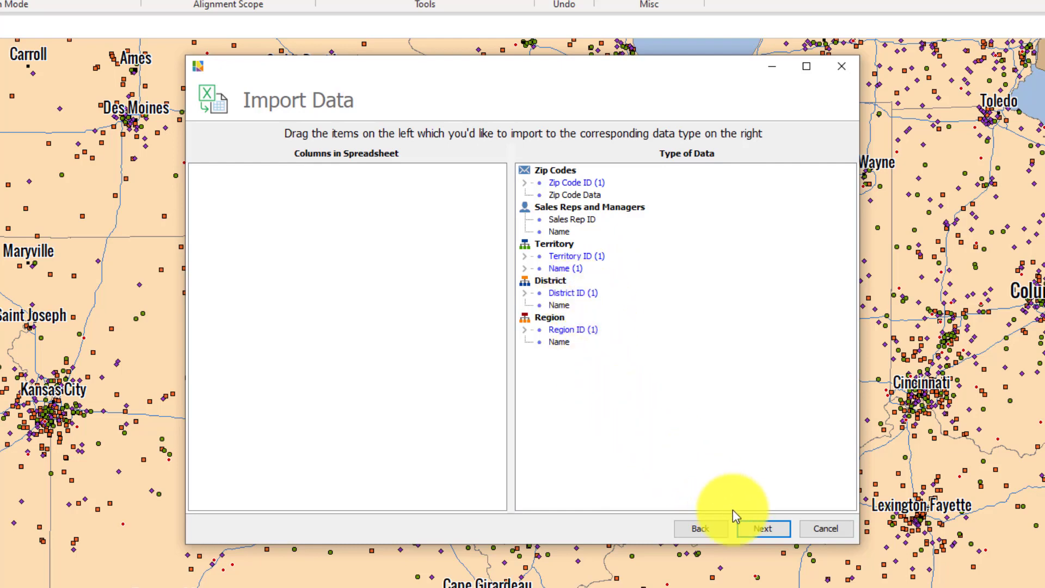
click(764, 529)
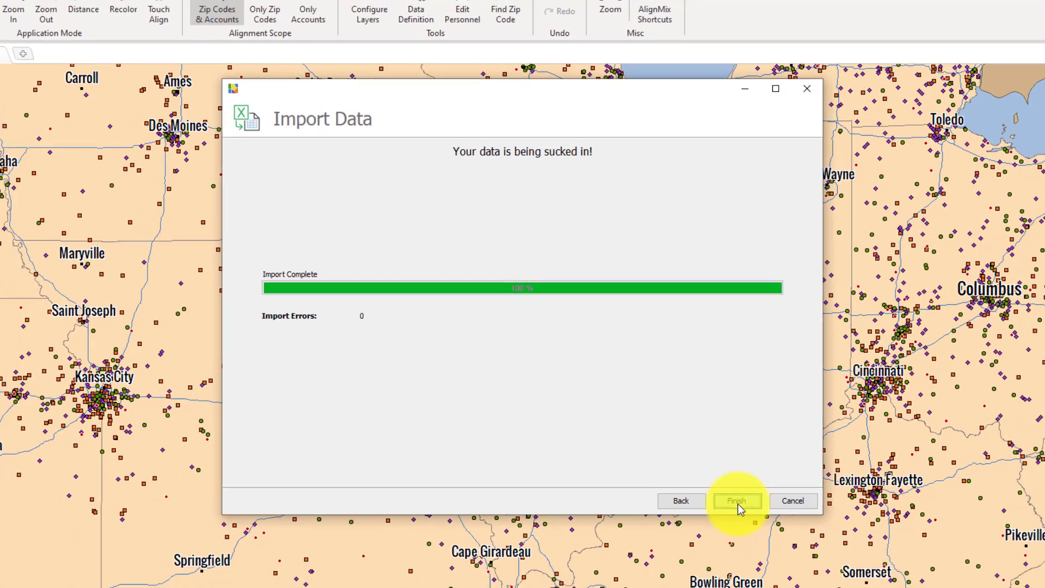
click(763, 528)
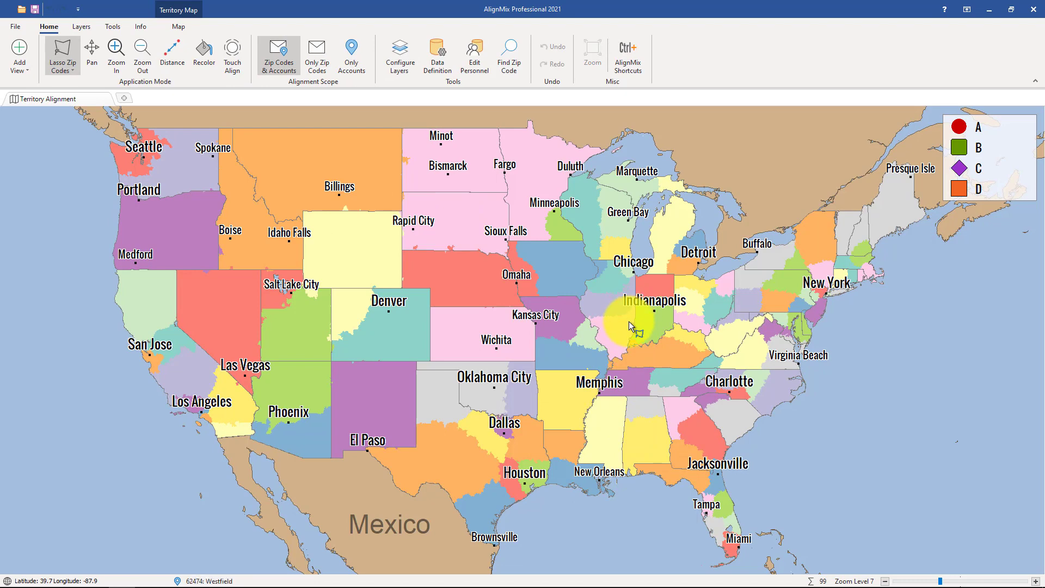
Examine the imported territories and account points around Illinois and Saint Louis on the map
scroll(595, 332, up, 2)
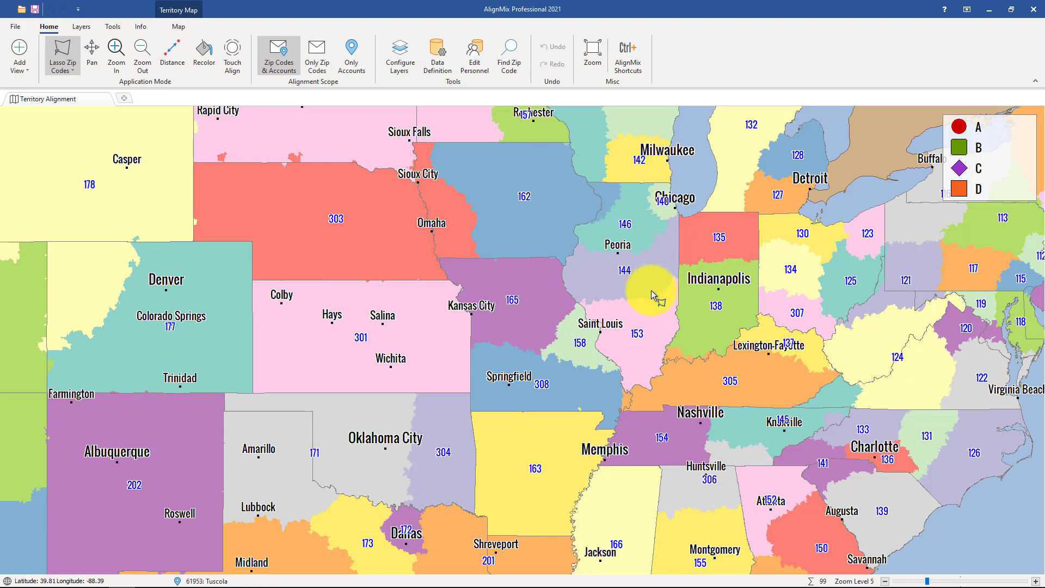
scroll(650, 281, up, 2)
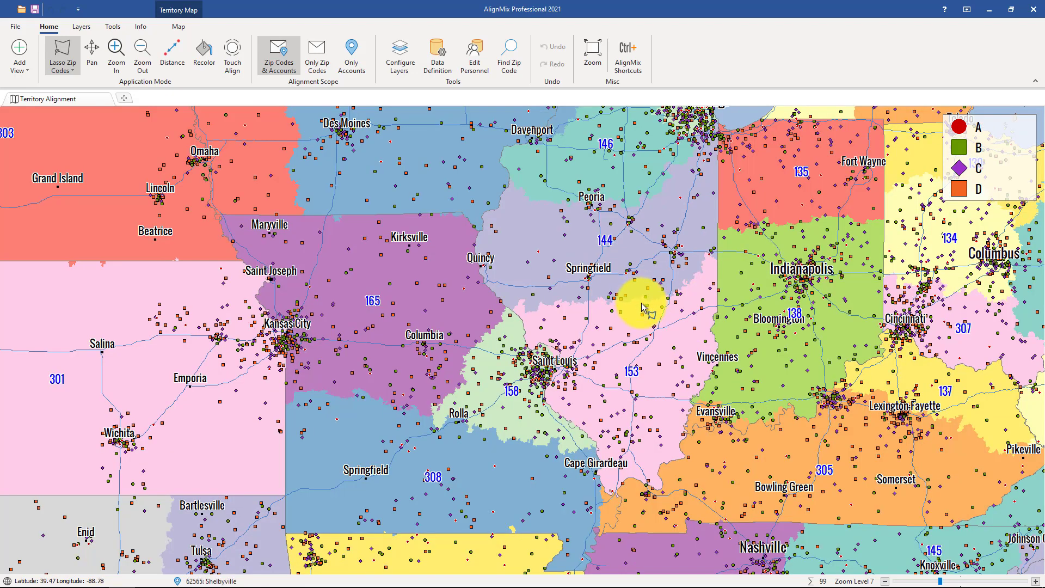